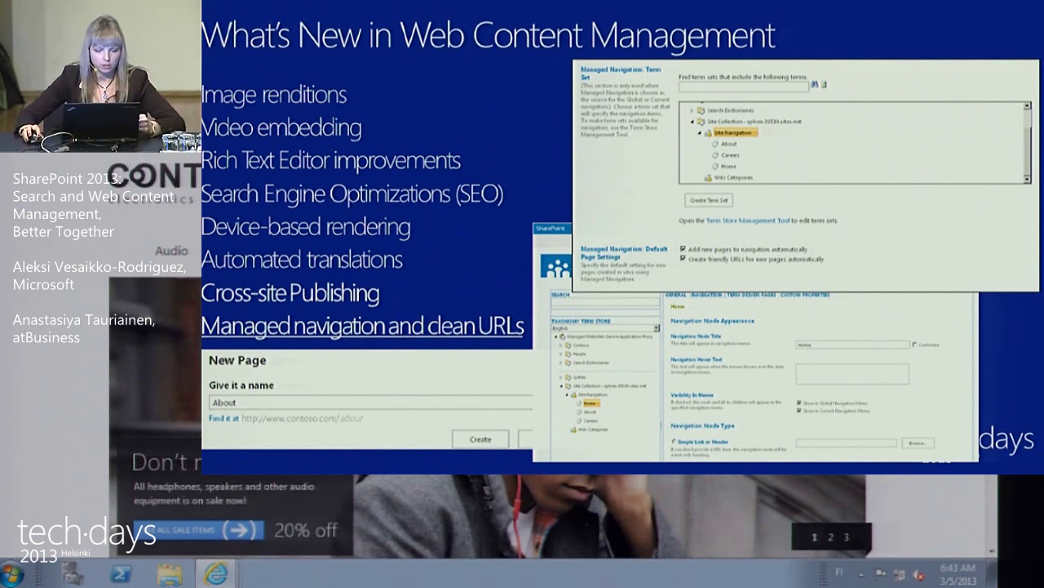
# Leave the slides and open Site Settings for the Contoso products SharePoint site
pyautogui.moveTo(172, 250)
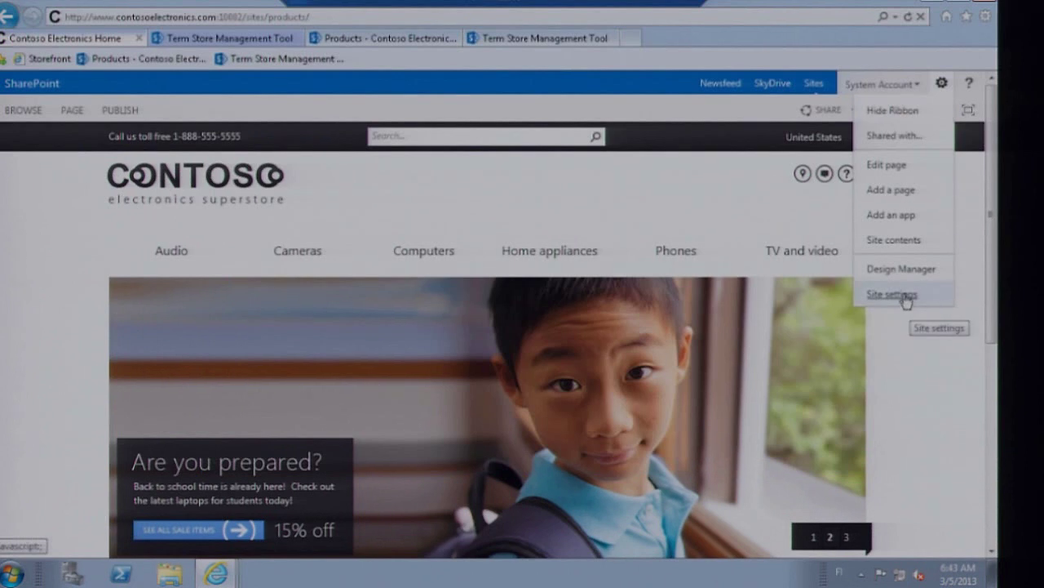
pyautogui.click(893, 295)
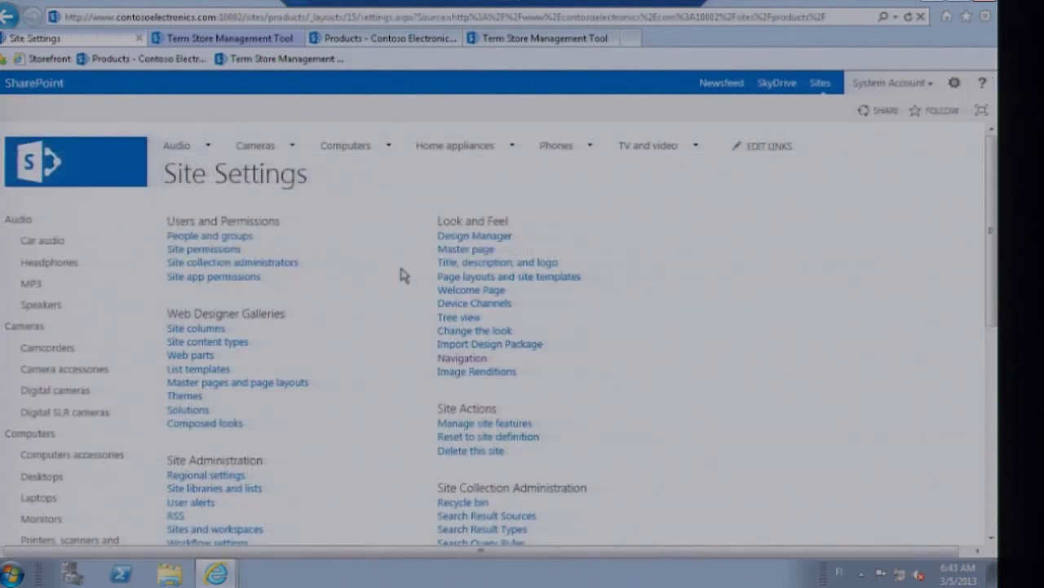
# Review the expanded Site Navigation term set in Navigation settings, then cancel without changes
pyautogui.click(462, 358)
pyautogui.scroll(-3, 465, 364)
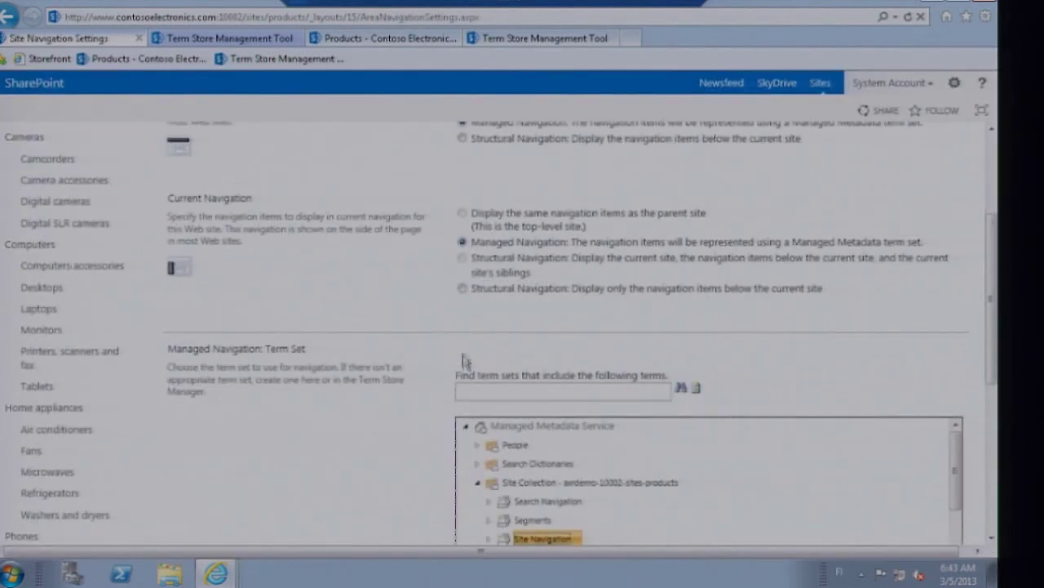
pyautogui.scroll(2, 481, 224)
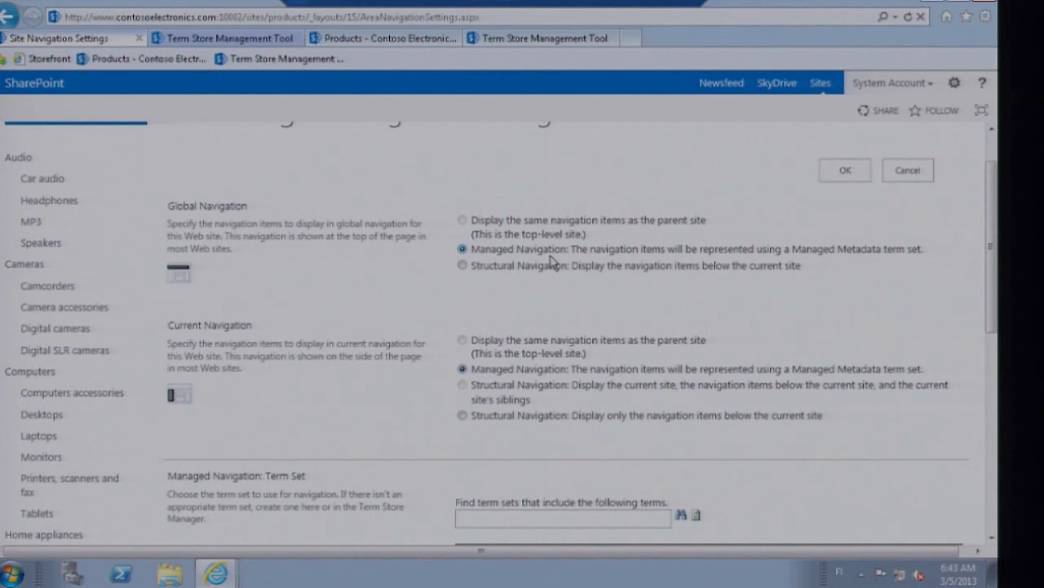
pyautogui.scroll(-4, 552, 263)
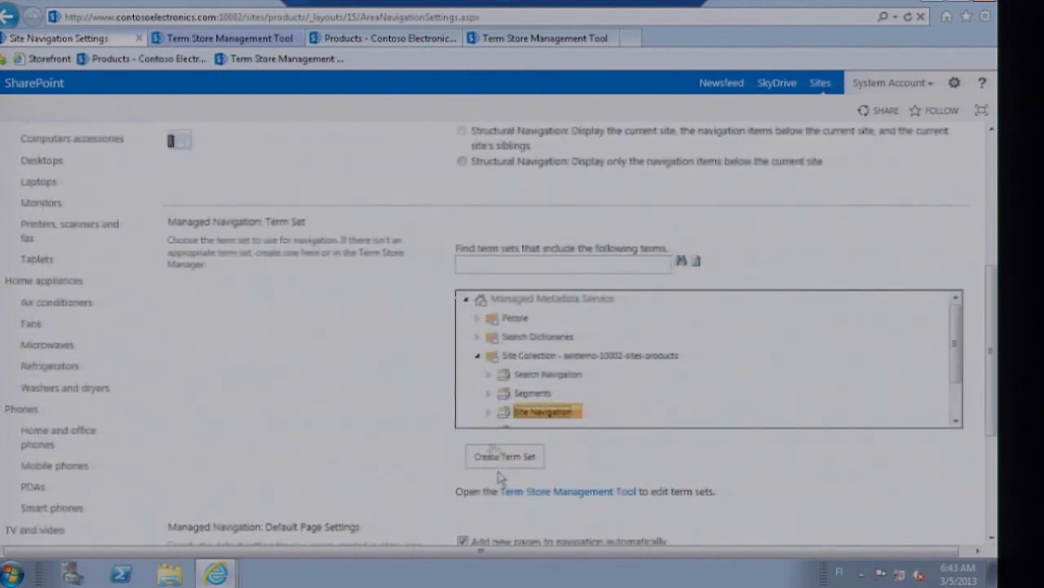
pyautogui.click(489, 413)
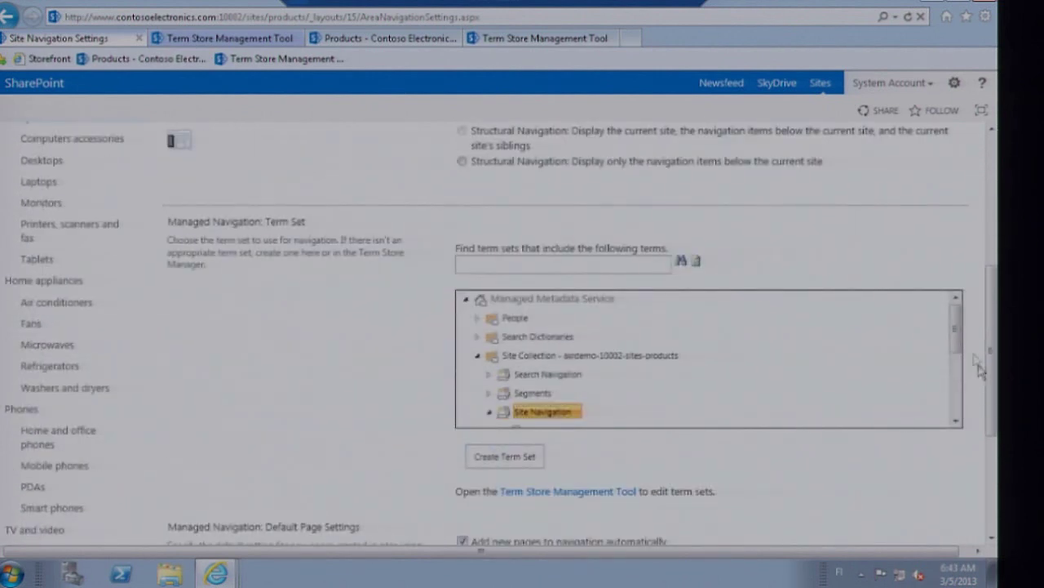
pyautogui.scroll(-2, 957, 343)
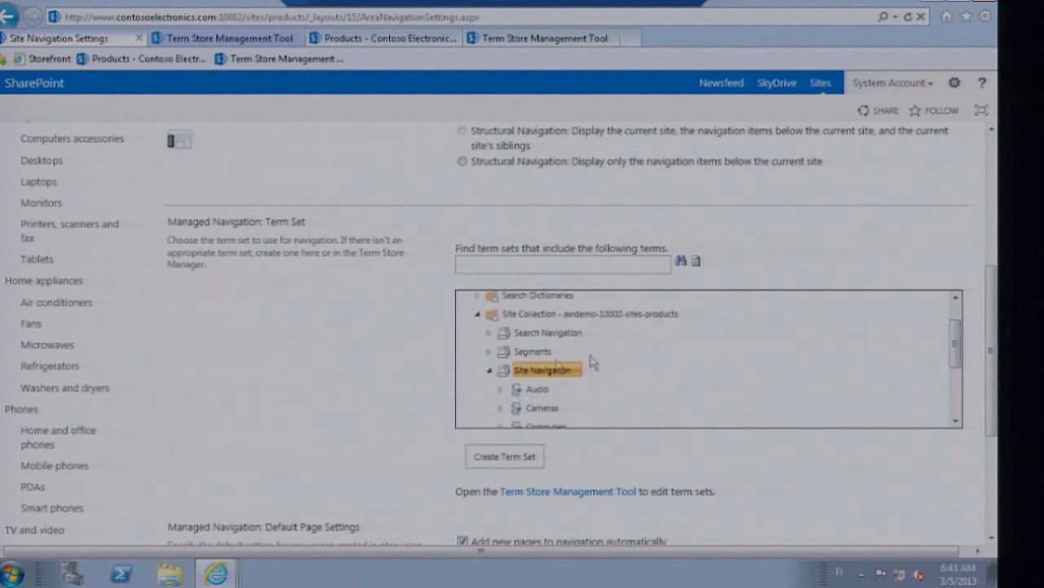
pyautogui.scroll(-1, 616, 377)
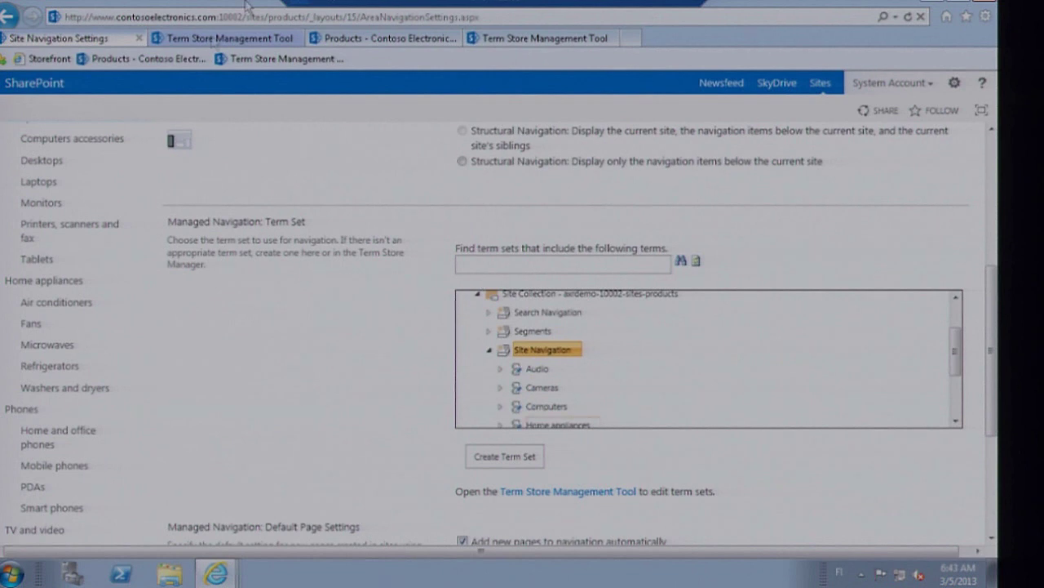
pyautogui.scroll(-5, 604, 343)
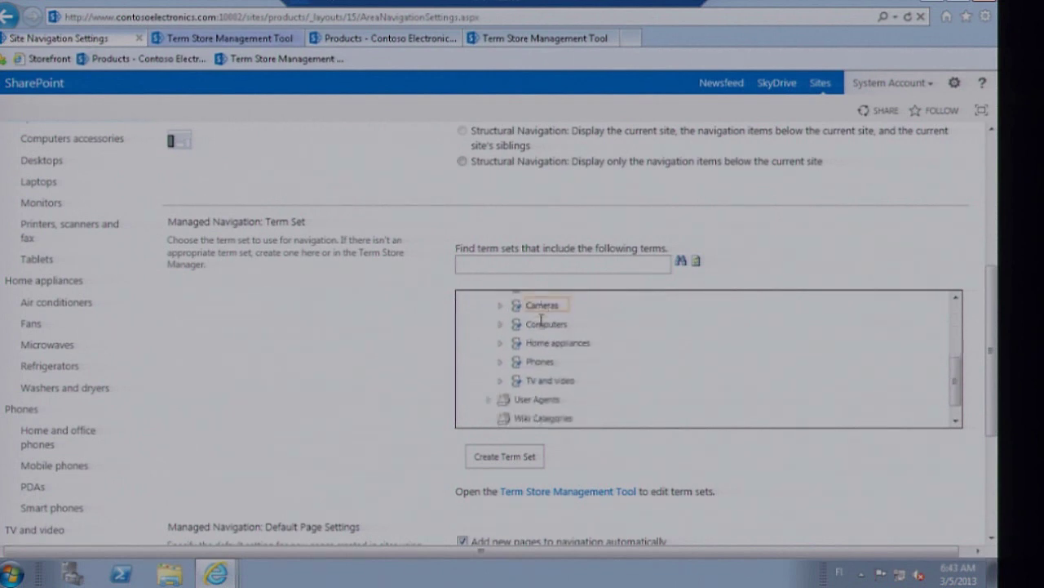
pyautogui.scroll(-1, 951, 463)
pyautogui.scroll(-2, 947, 473)
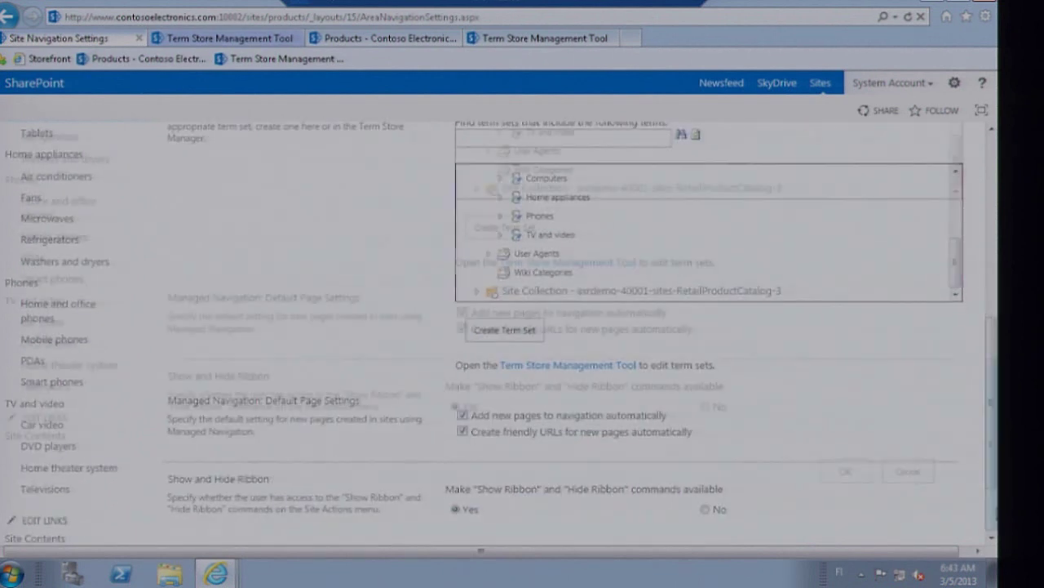
pyautogui.click(914, 474)
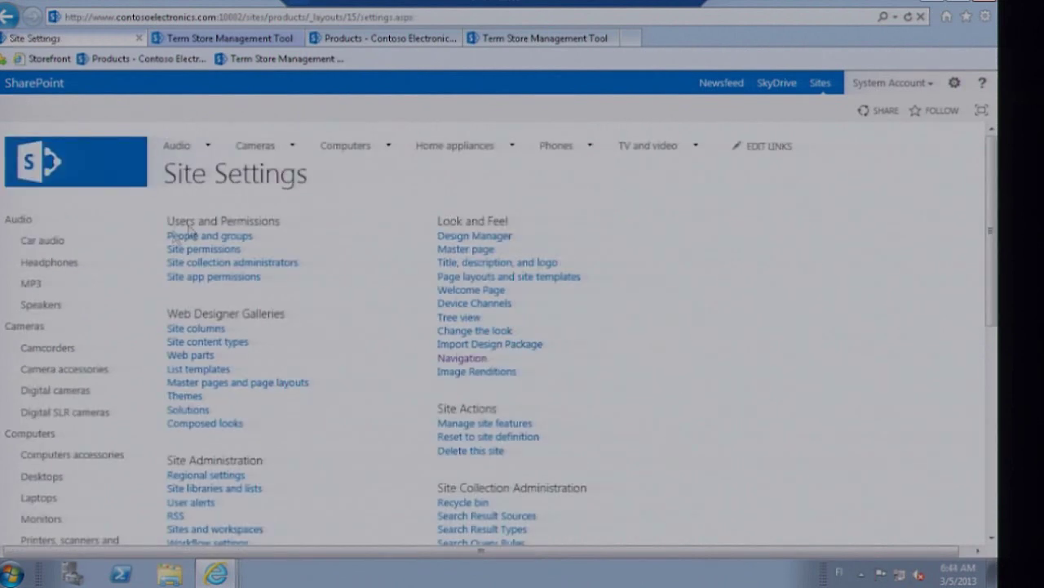
# Go to the Contoso Electronics home page after checking the Computers term in the term store
pyautogui.click(82, 155)
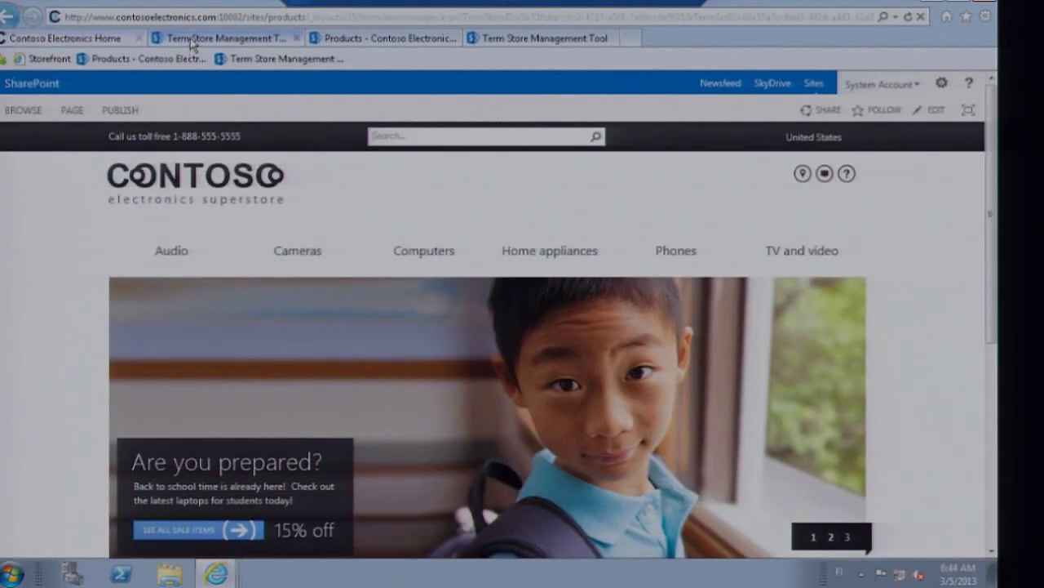
pyautogui.click(193, 41)
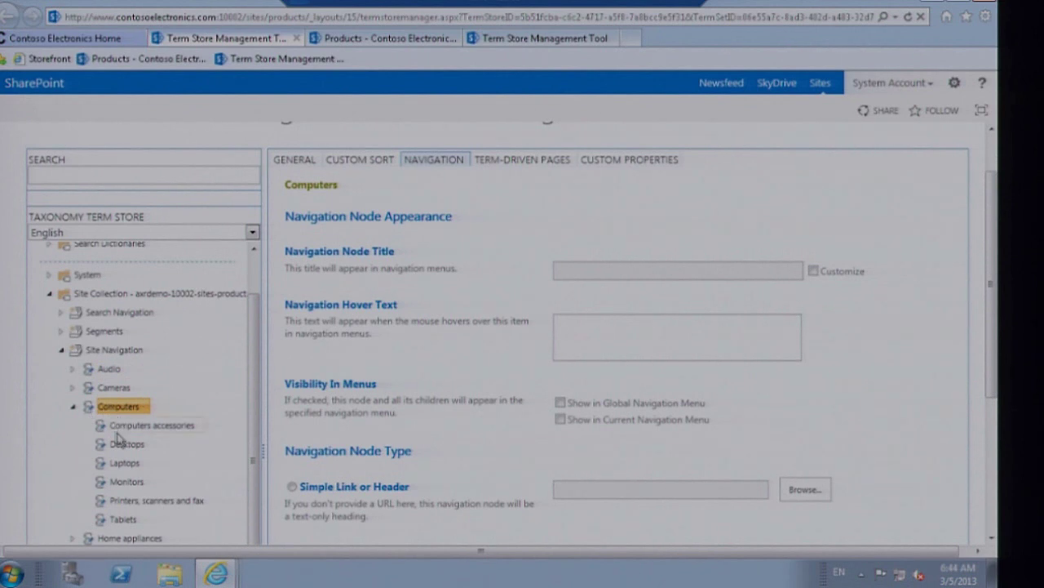
pyautogui.click(112, 43)
pyautogui.moveTo(298, 261)
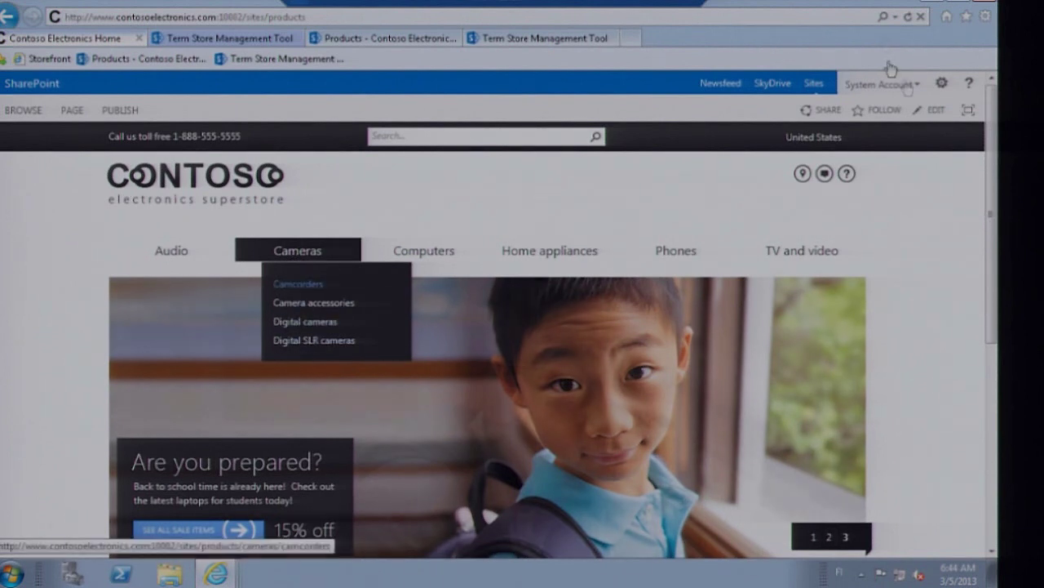
# Add a new site page named 'main page' from the gear menu
pyautogui.click(942, 85)
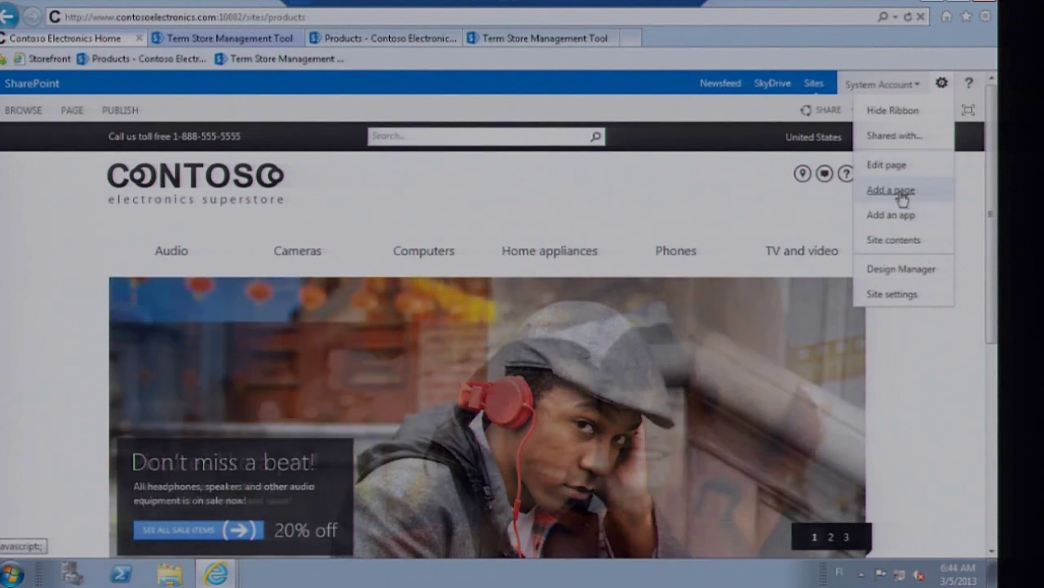
pyautogui.click(901, 196)
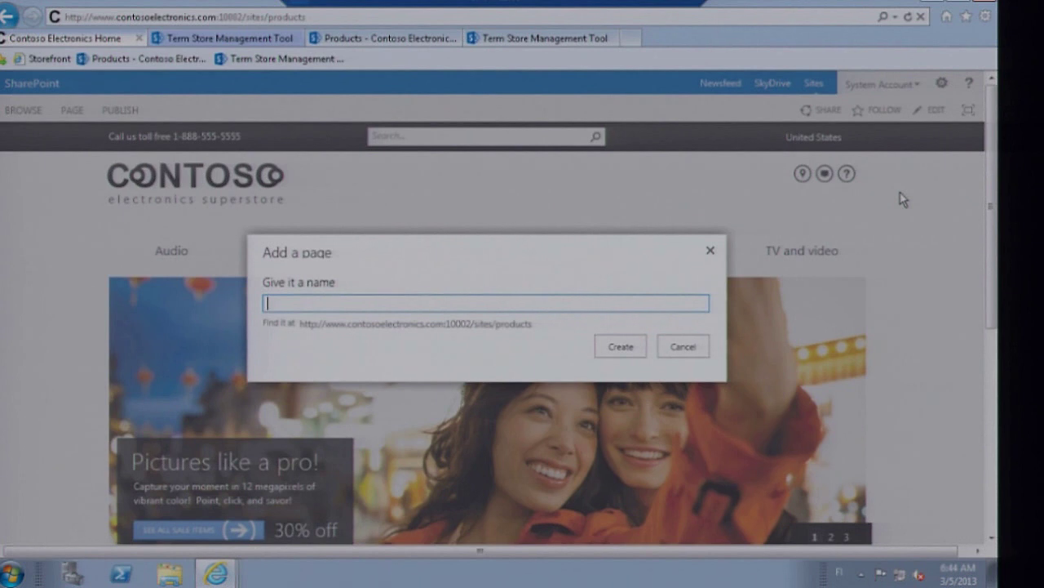
pyautogui.write('main page')
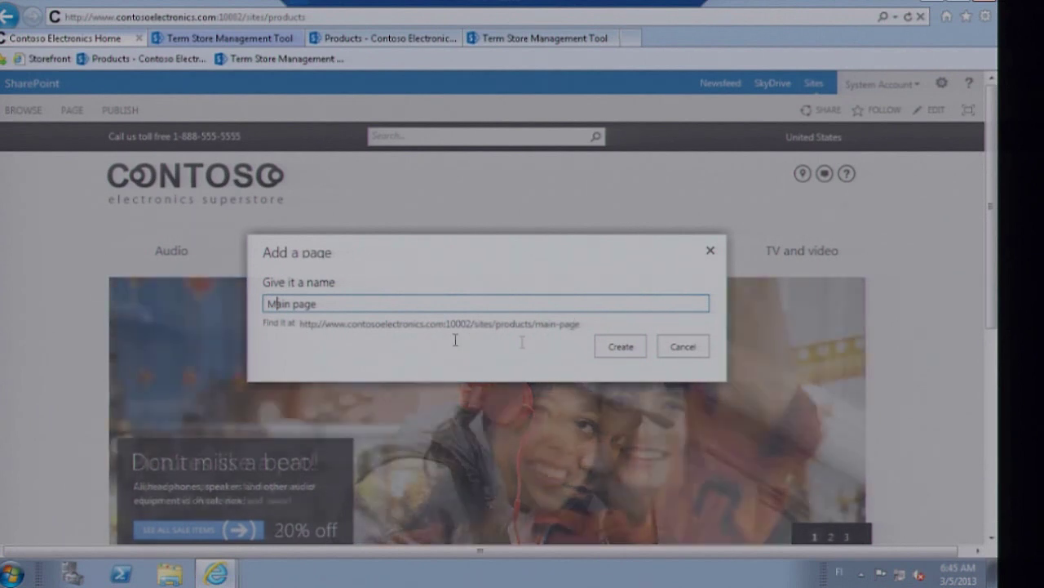
pyautogui.click(621, 347)
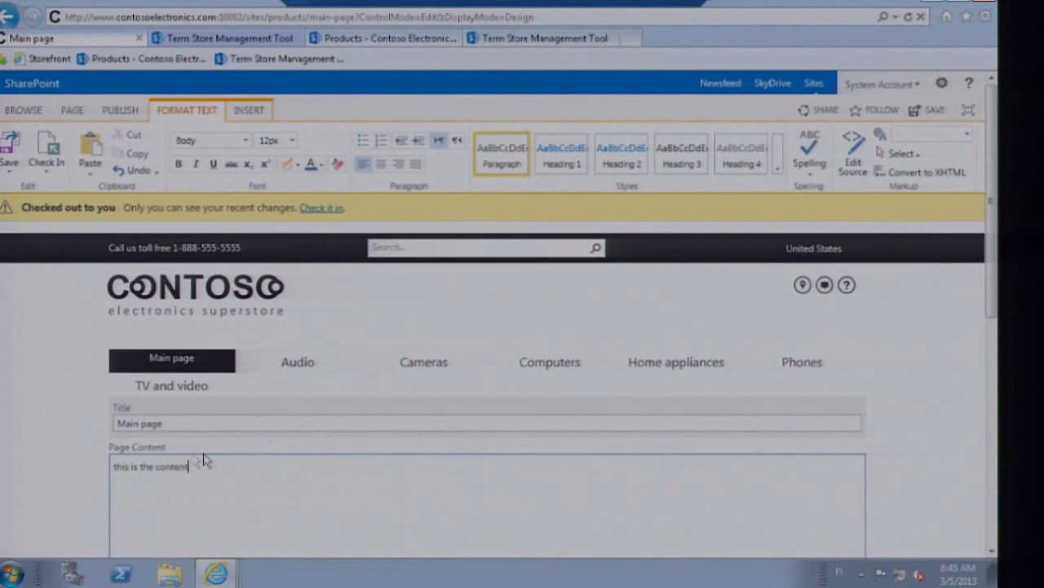
# Save, check in and publish Main page
pyautogui.click(10, 151)
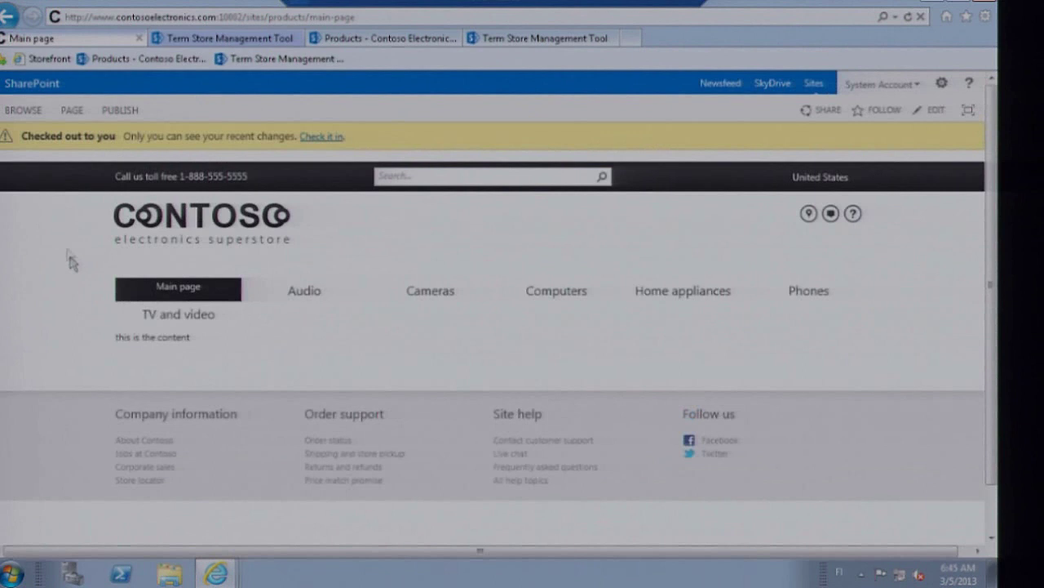
pyautogui.click(322, 136)
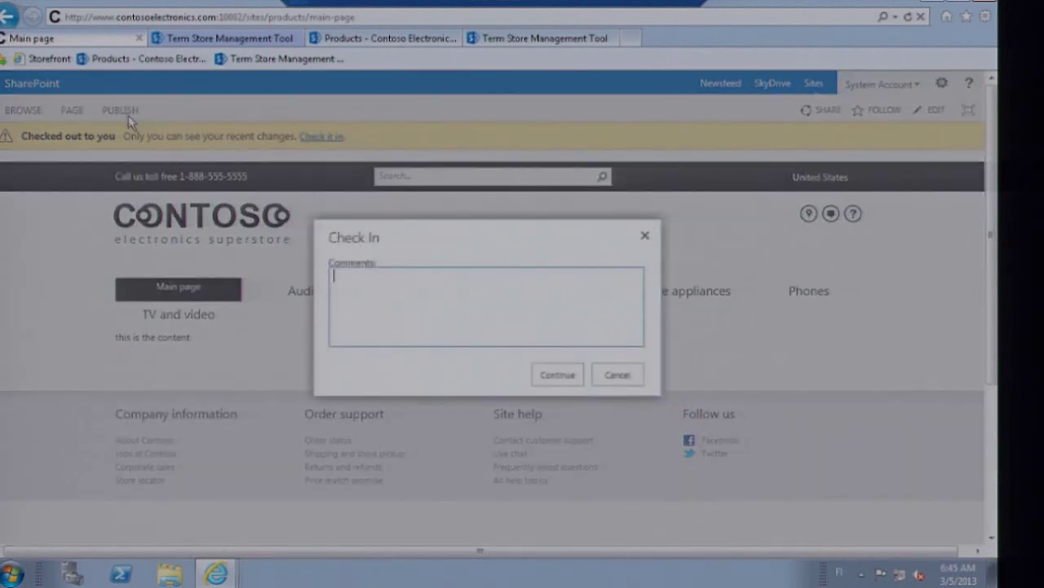
pyautogui.click(558, 374)
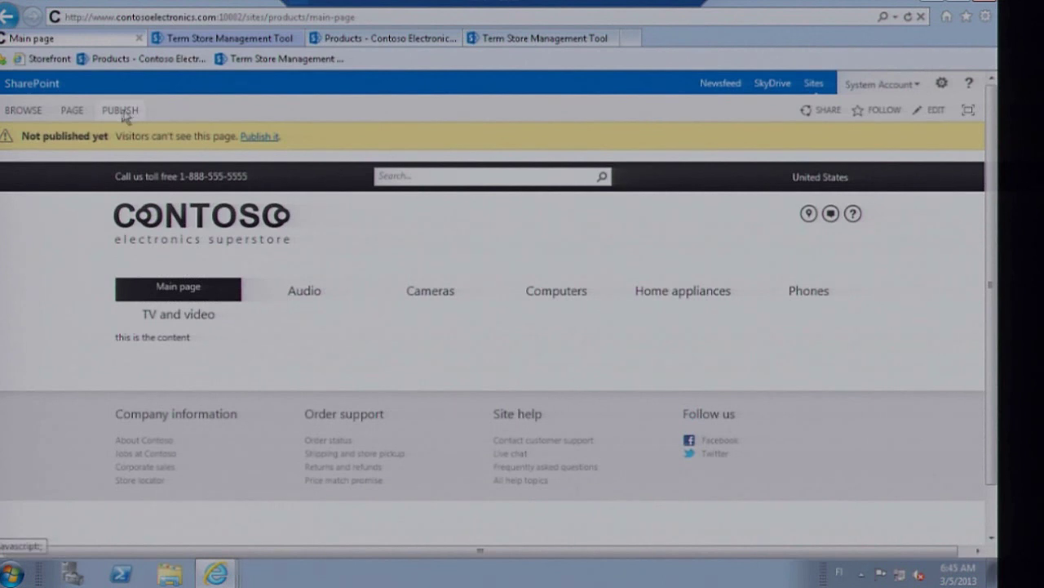
pyautogui.click(120, 110)
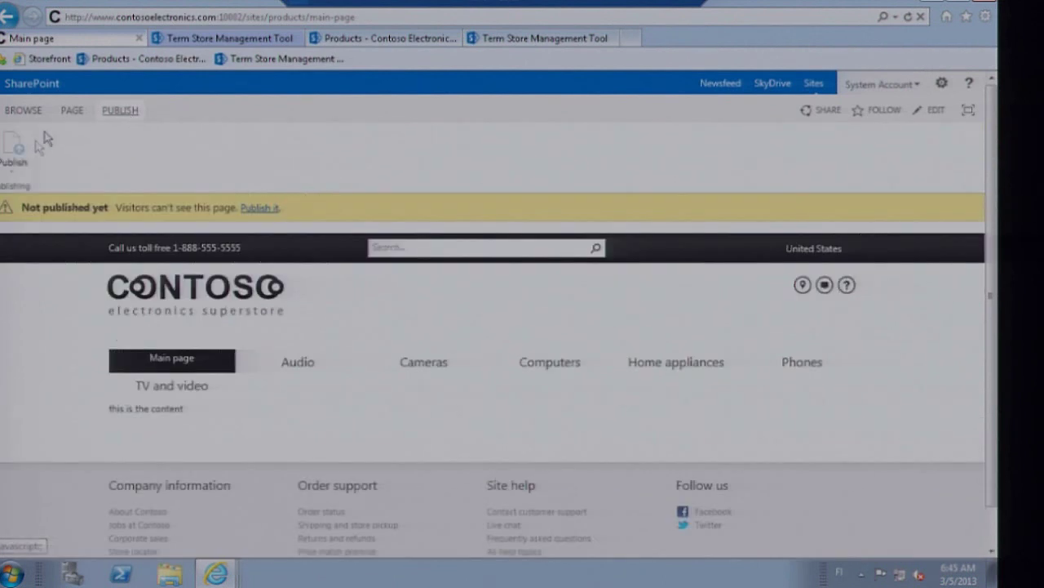
pyautogui.click(15, 149)
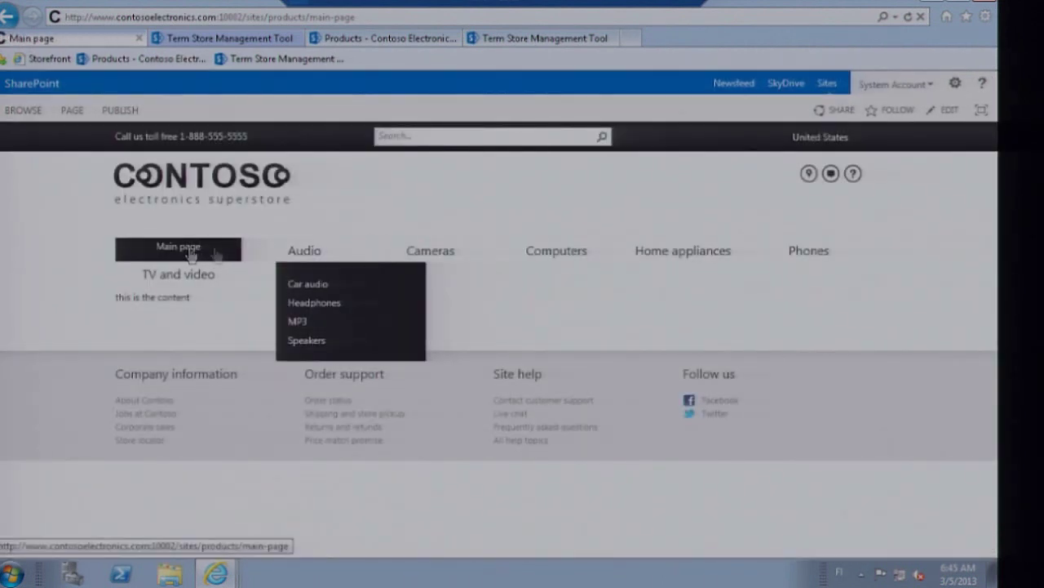
pyautogui.click(250, 37)
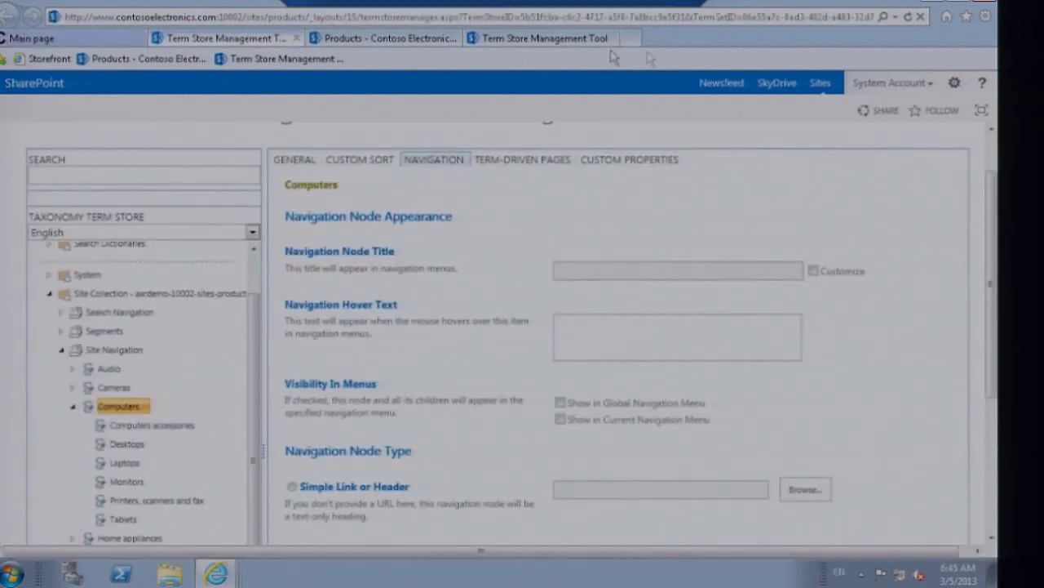
# Reload the term store, collapse Search Navigation and expand Site Navigation to show Main page
pyautogui.click(909, 17)
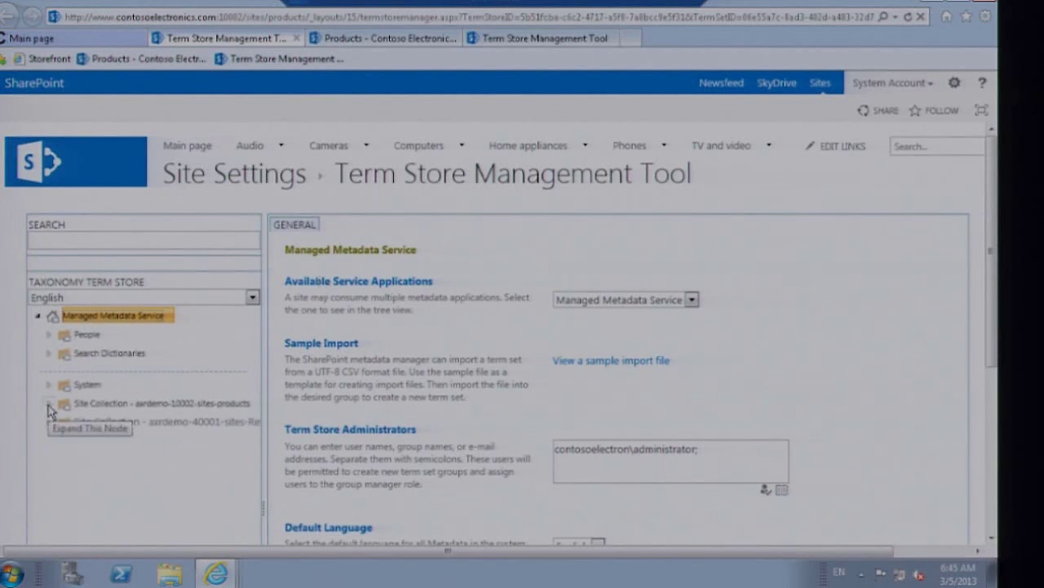
pyautogui.click(48, 404)
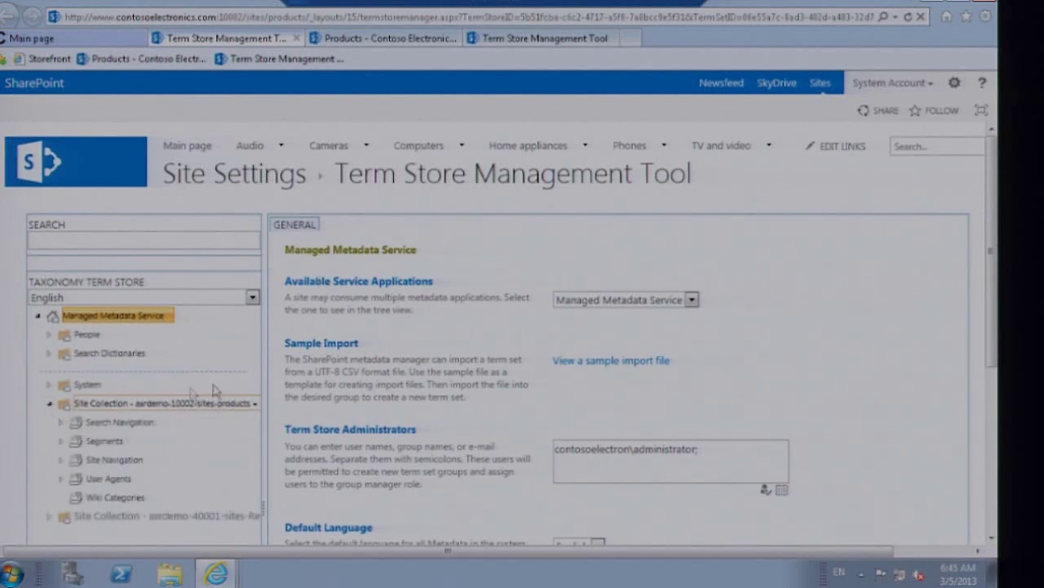
pyautogui.click(61, 422)
pyautogui.moveTo(991, 263); pyautogui.dragTo(993, 309)
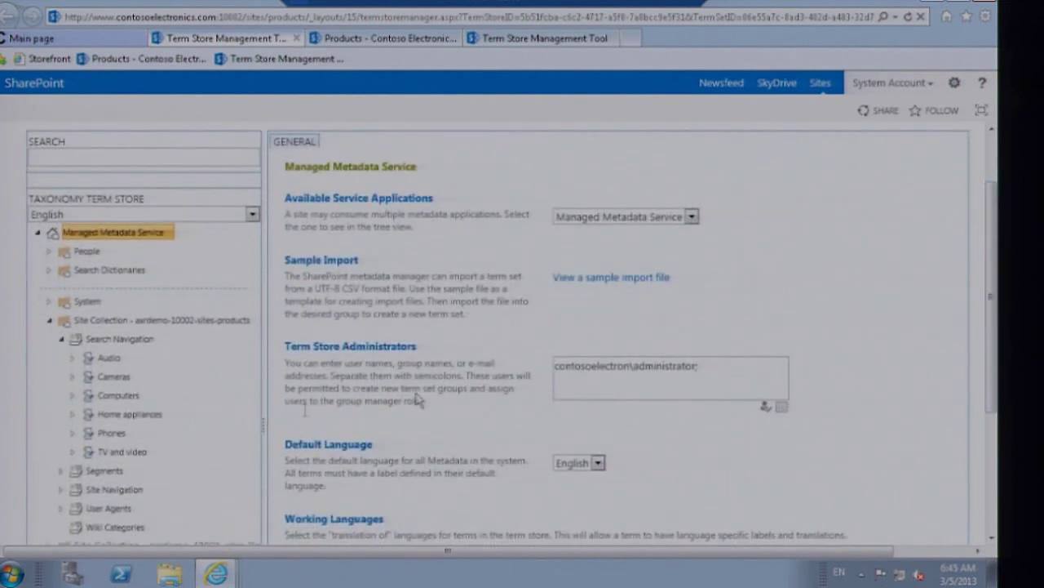
pyautogui.click(62, 340)
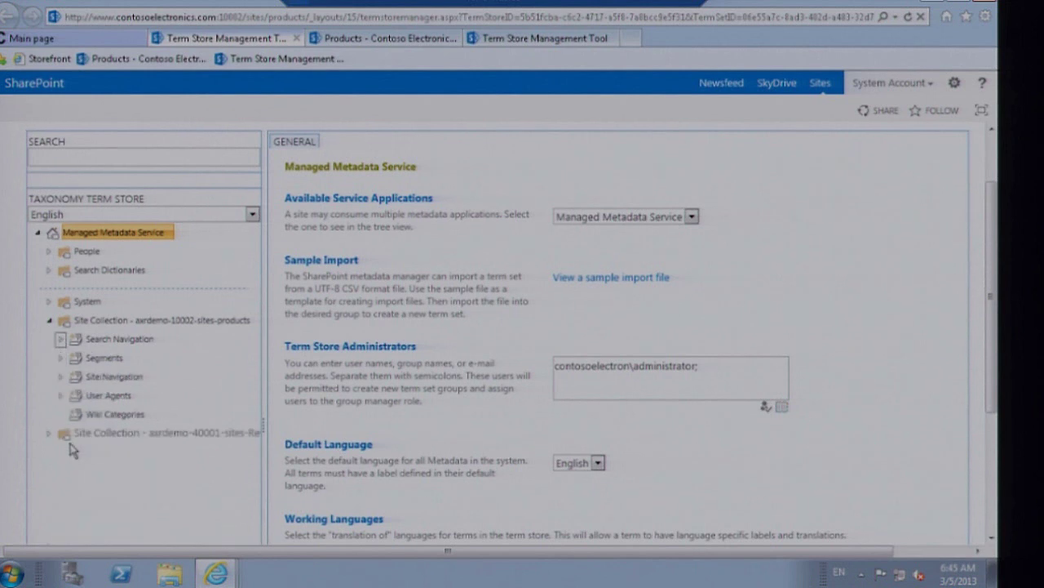
pyautogui.click(62, 377)
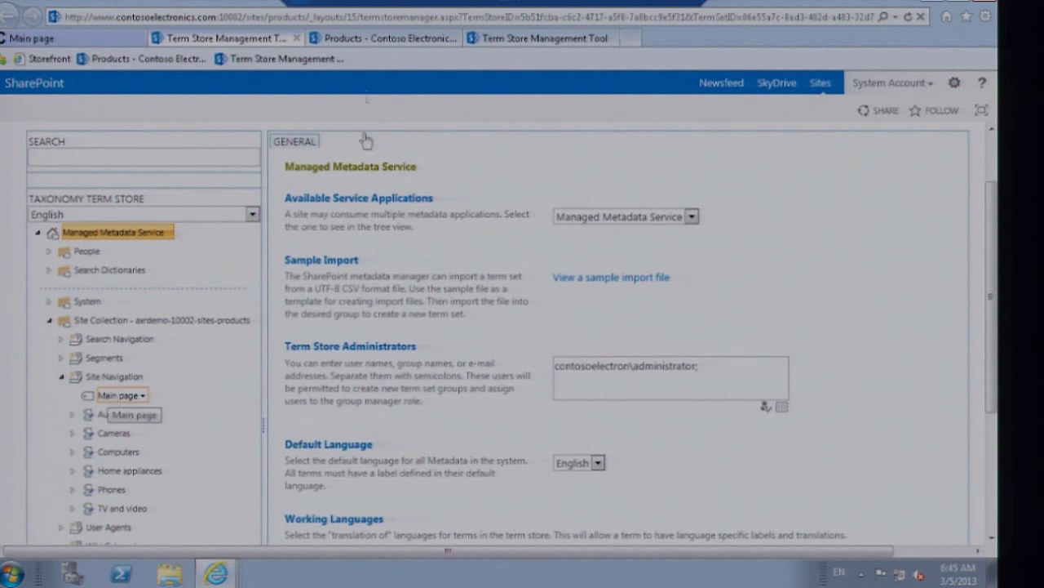
# From Main page, add a new site page named 'sub page' via the gear menu
pyautogui.click(57, 40)
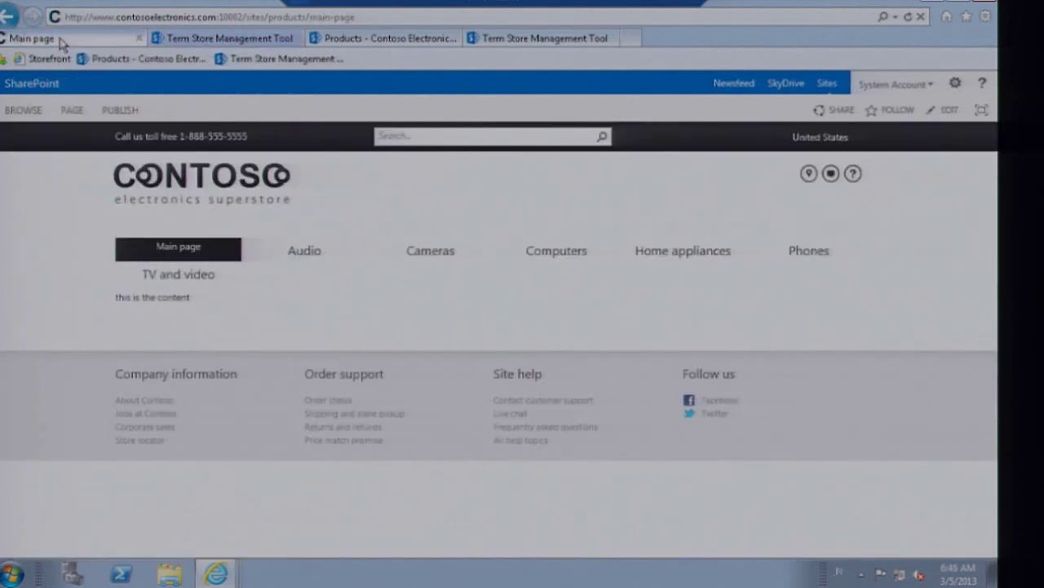
pyautogui.click(957, 84)
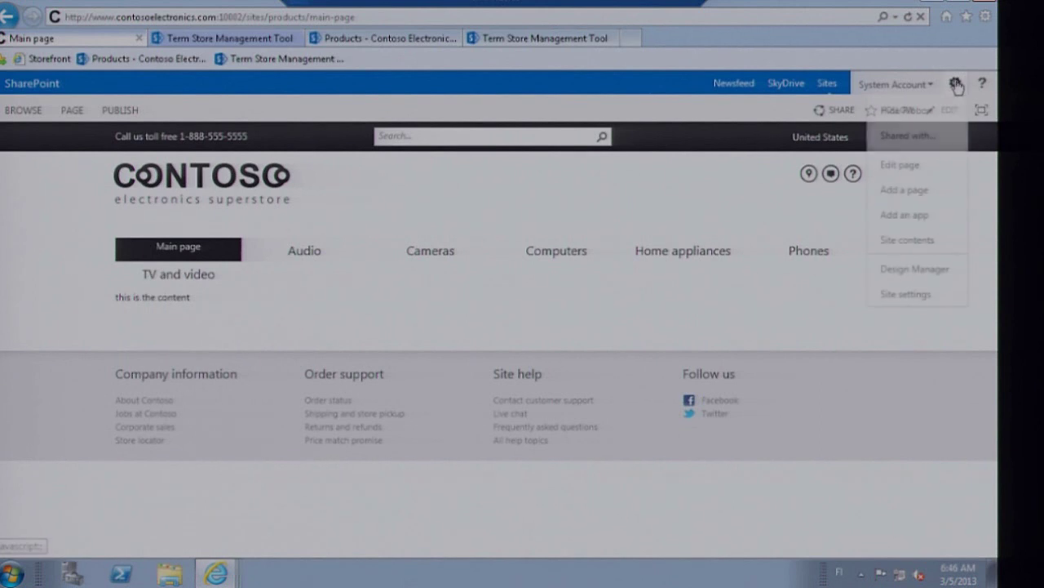
pyautogui.click(906, 191)
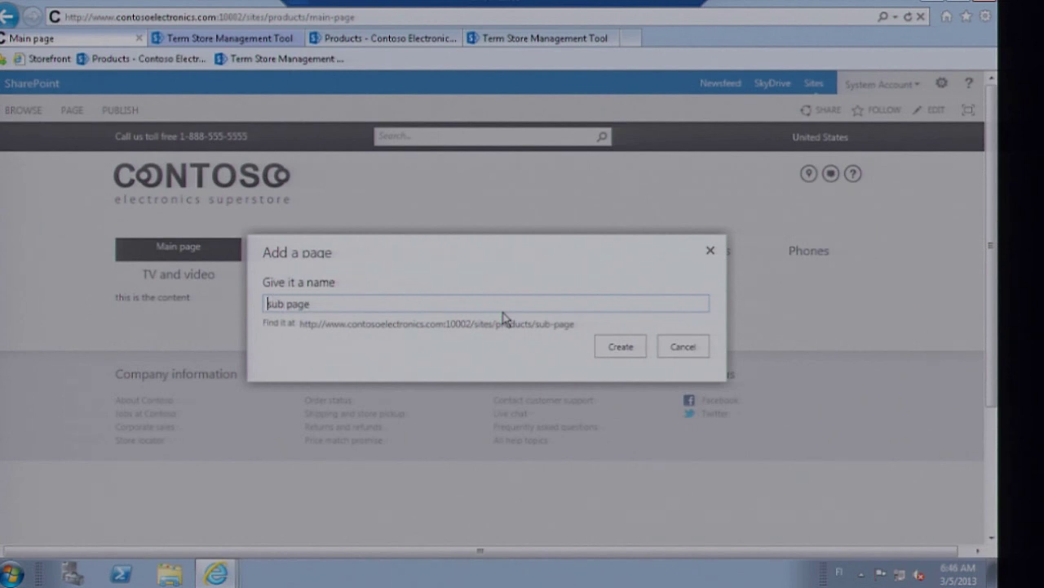
pyautogui.click(627, 345)
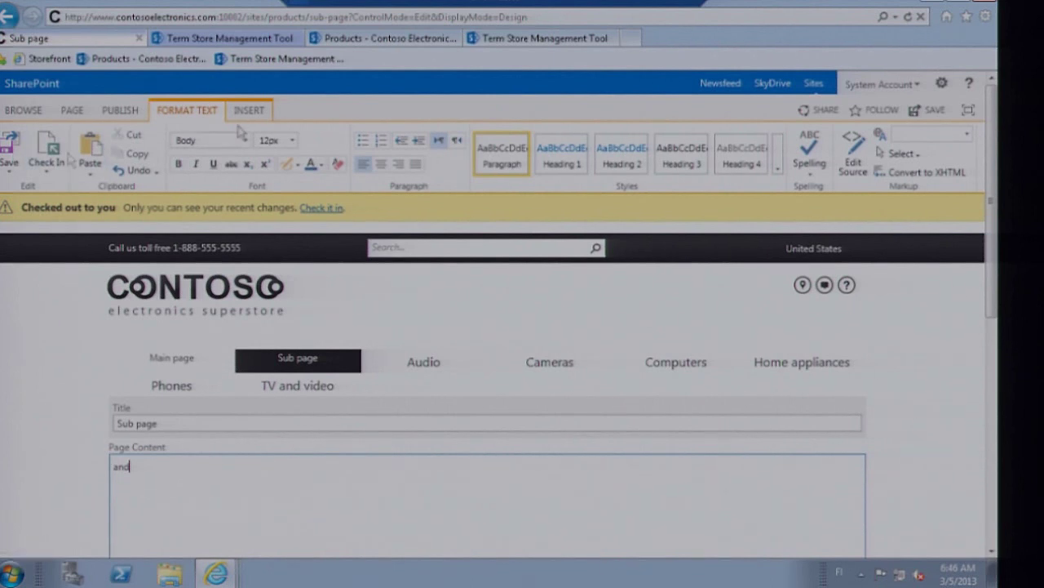
# Save Sub page and publish it, confirming with Continue
pyautogui.click(8, 152)
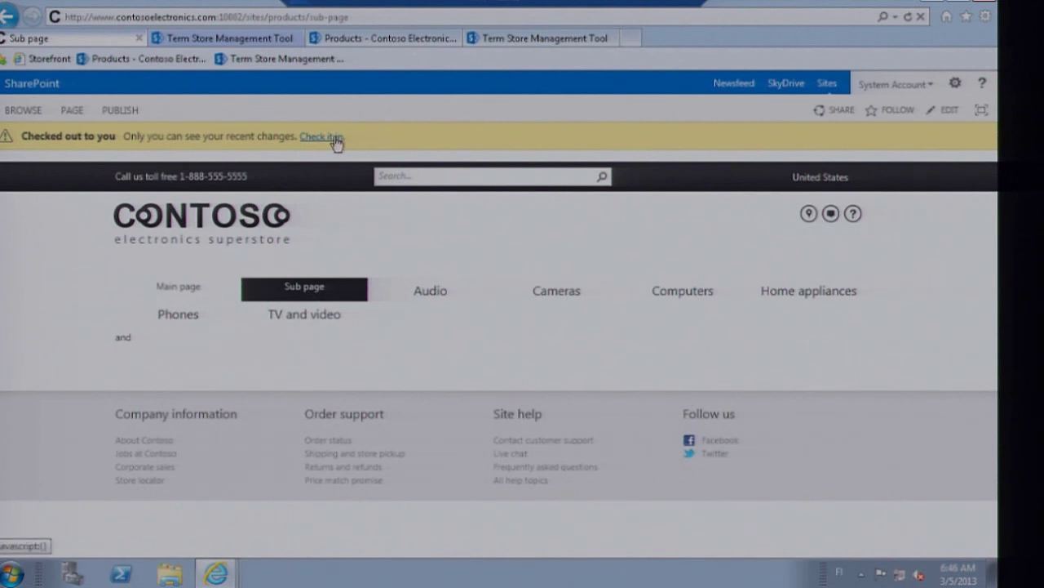
pyautogui.click(122, 112)
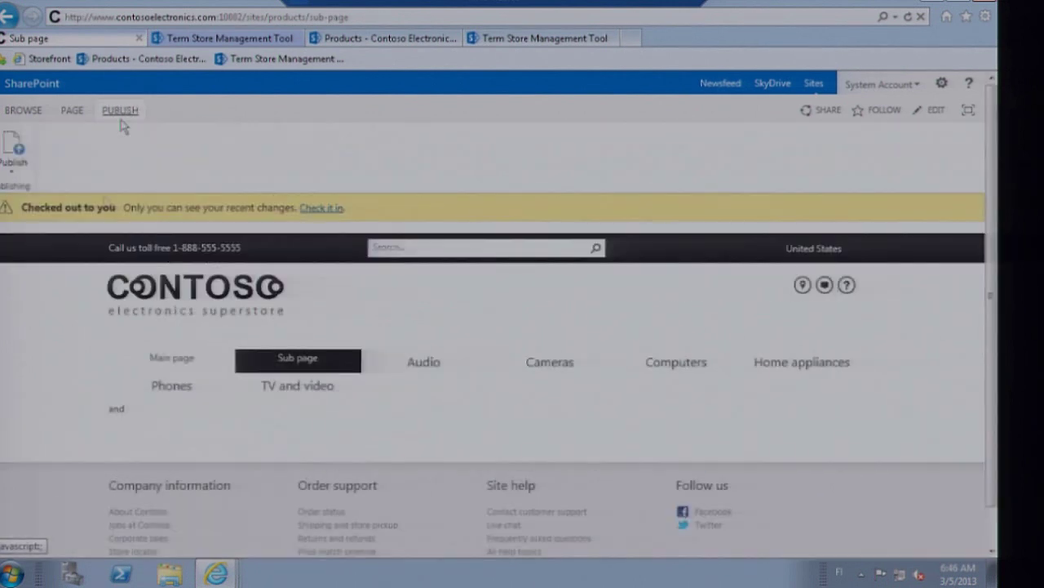
pyautogui.click(13, 147)
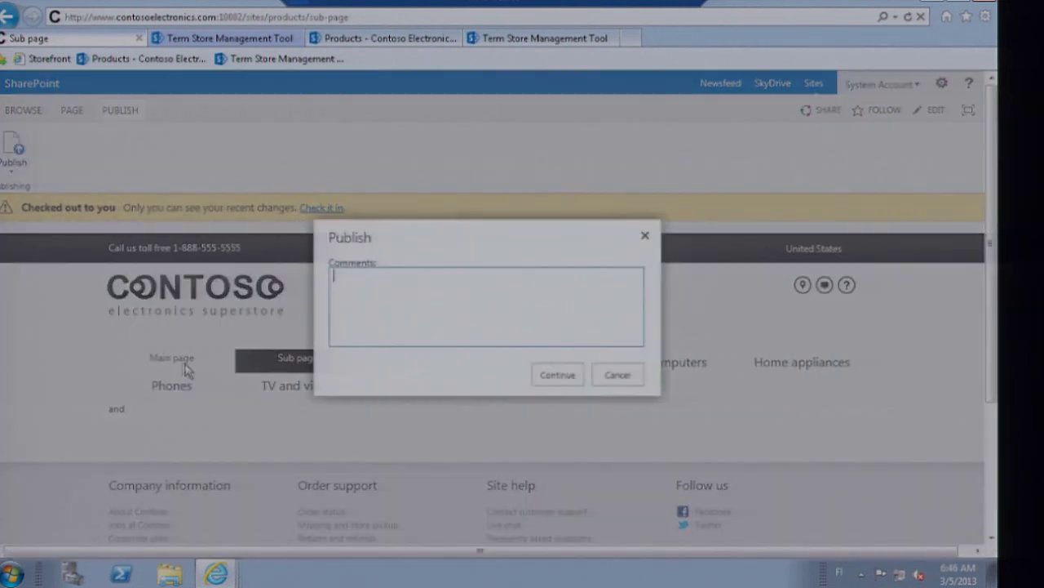
pyautogui.click(559, 377)
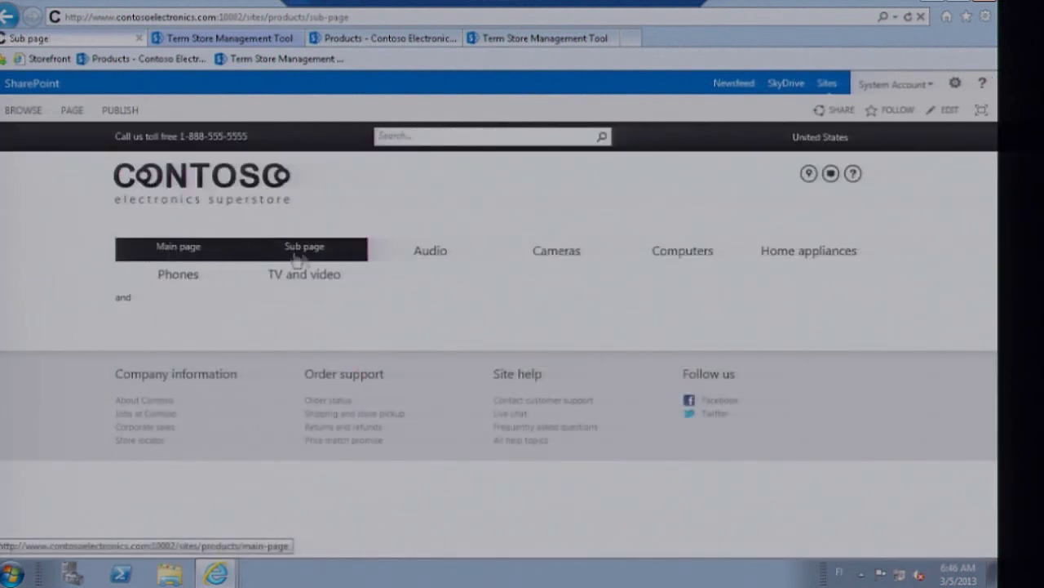
pyautogui.click(223, 38)
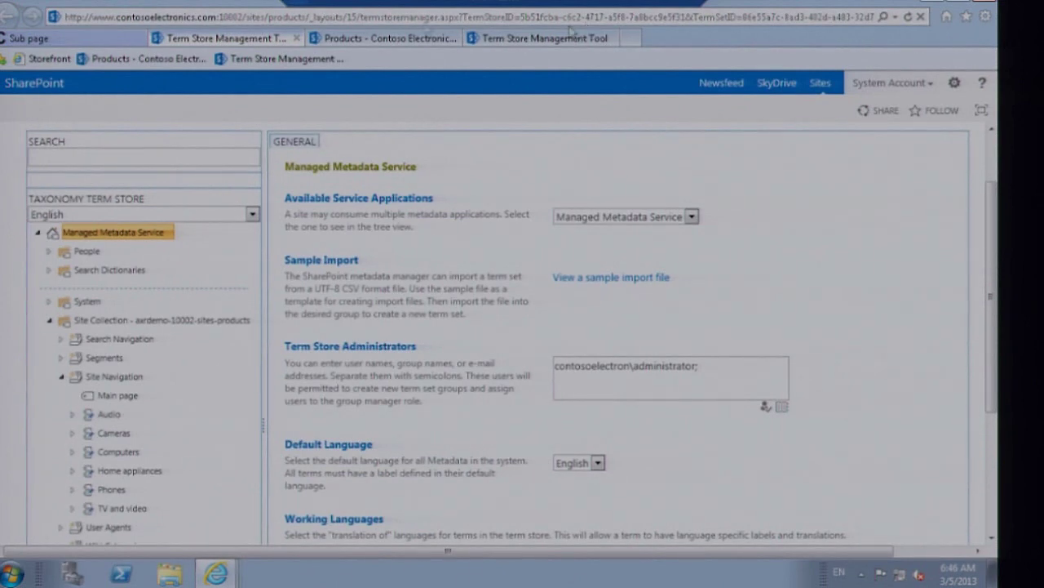
# Reload the term store and expand Site Navigation to reveal the Sub page term
pyautogui.click(88, 41)
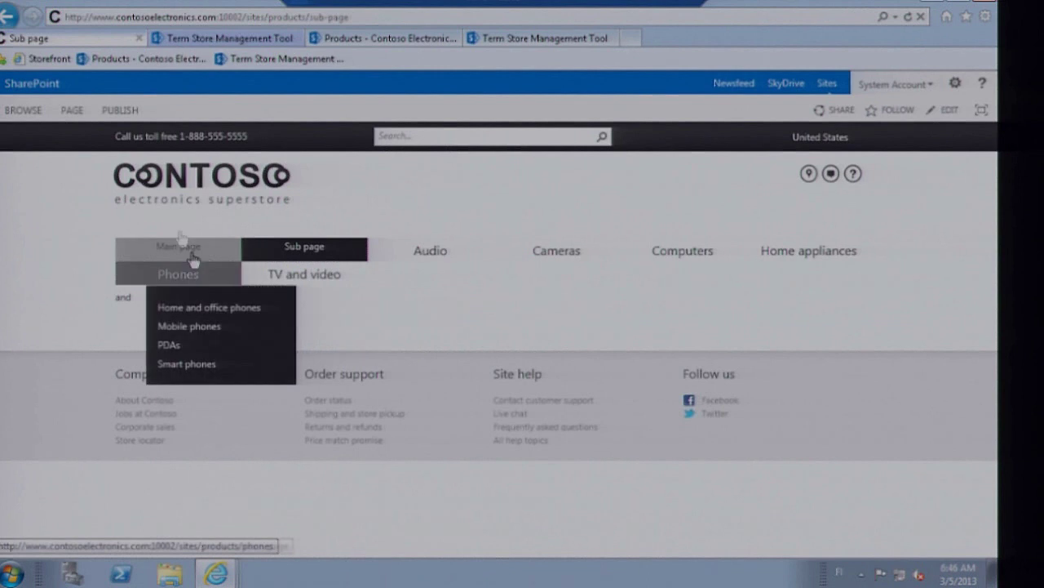
pyautogui.click(203, 42)
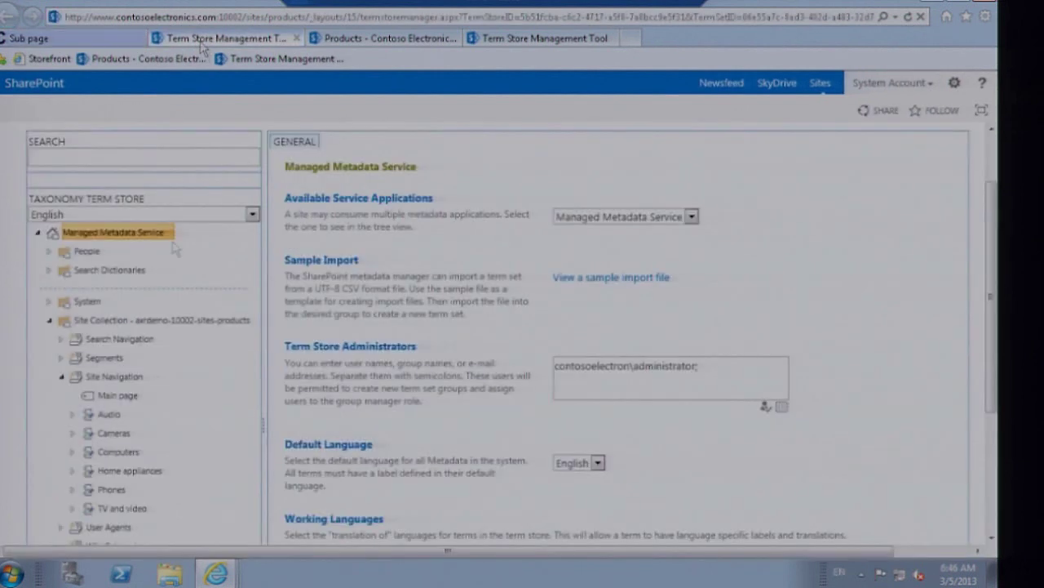
pyautogui.click(908, 17)
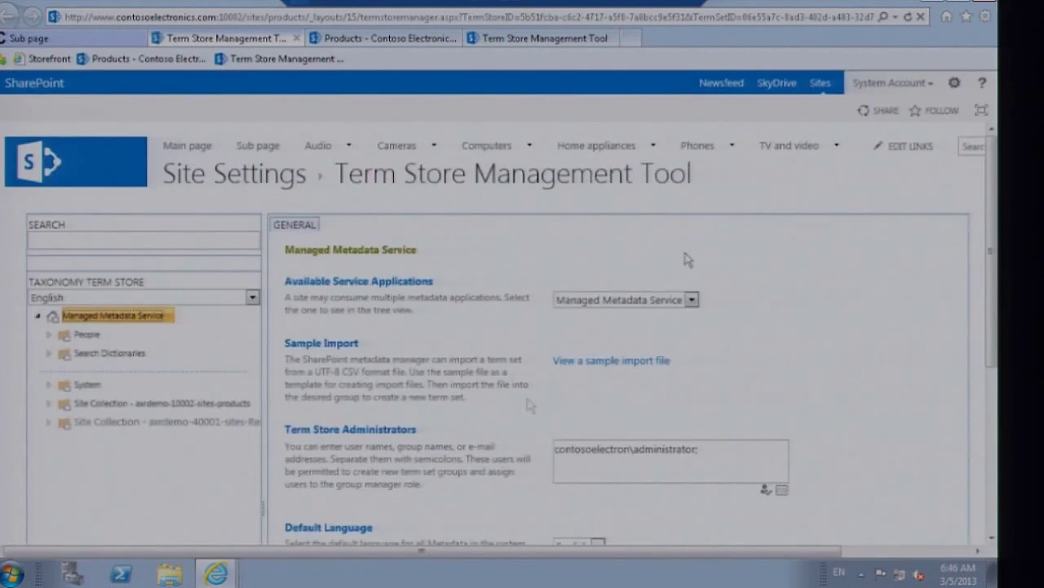
pyautogui.click(162, 402)
pyautogui.scroll(-3, 876, 270)
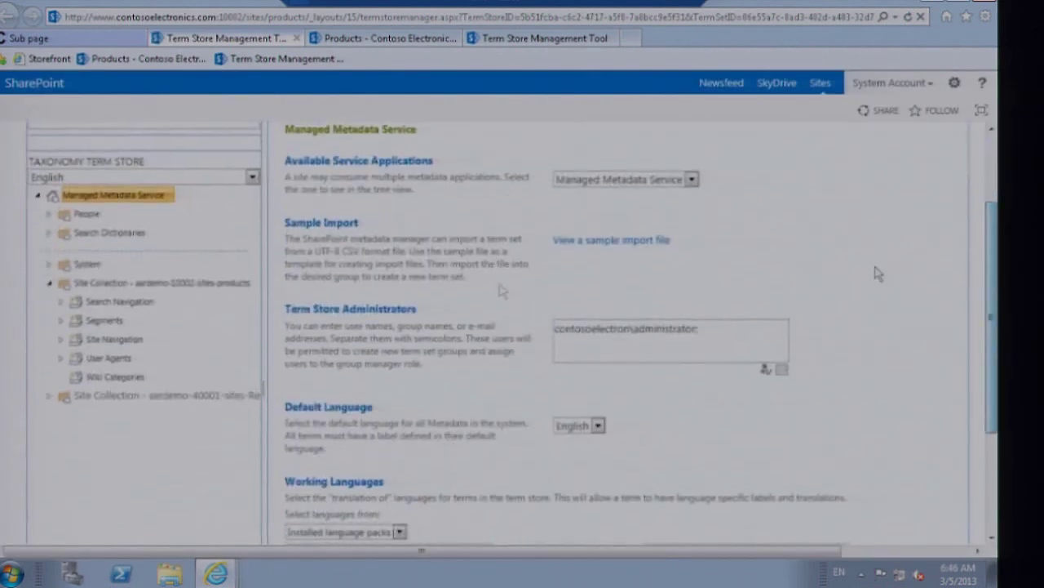
pyautogui.click(62, 339)
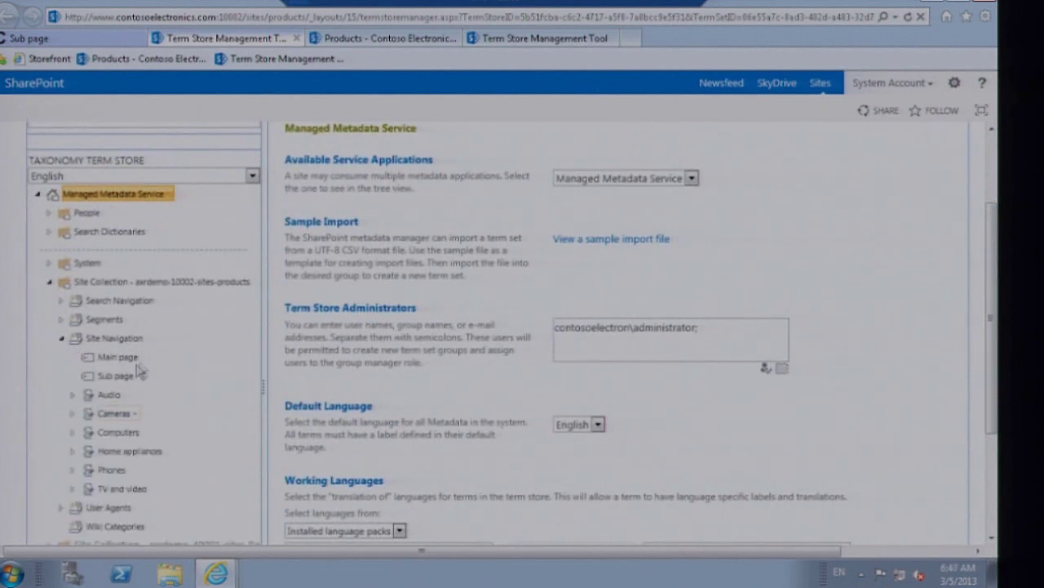
# Move the Sub page term under Main page as its child
pyautogui.click(139, 378)
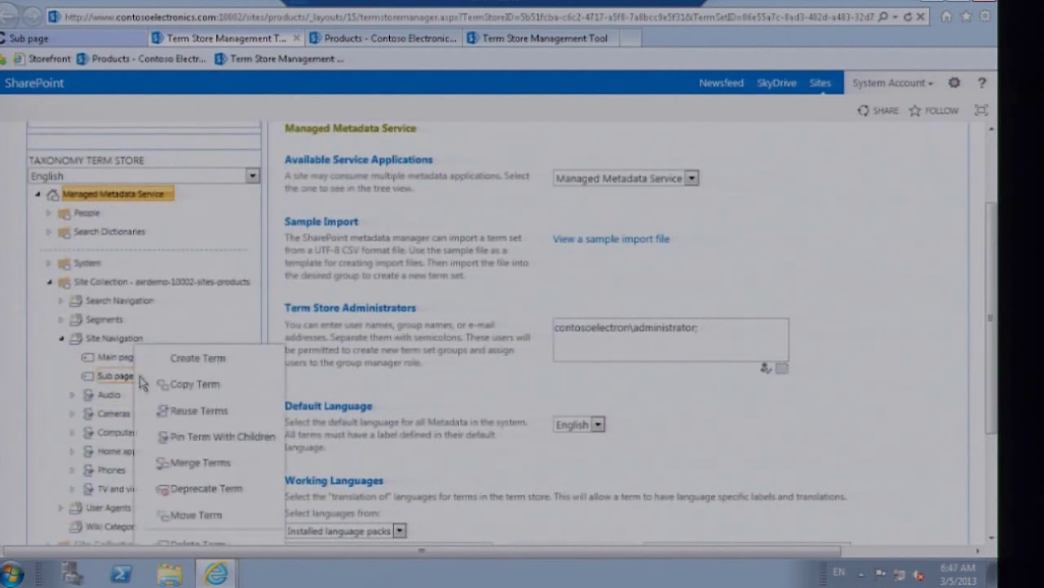
pyautogui.click(200, 514)
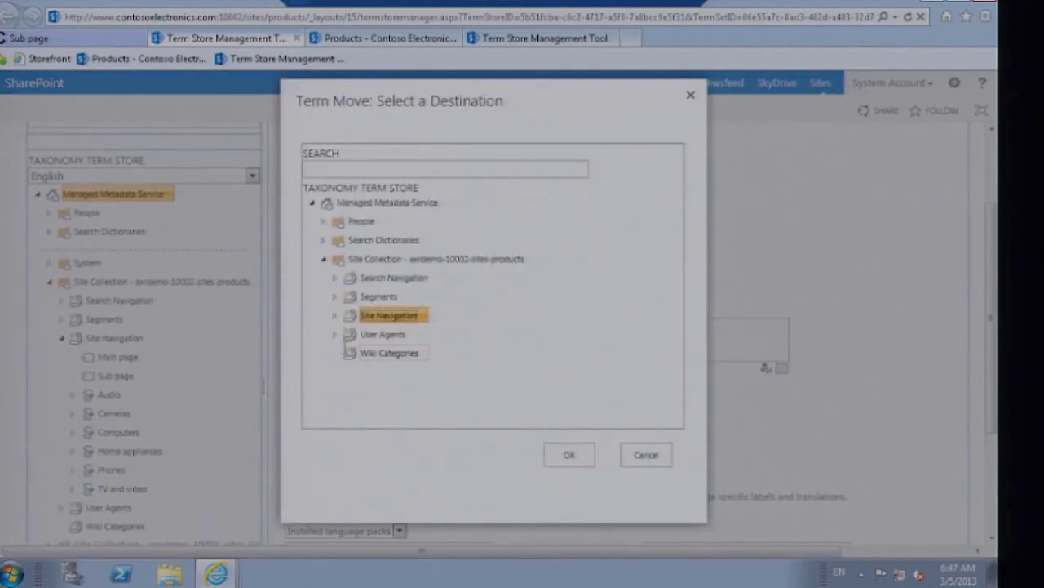
pyautogui.click(335, 316)
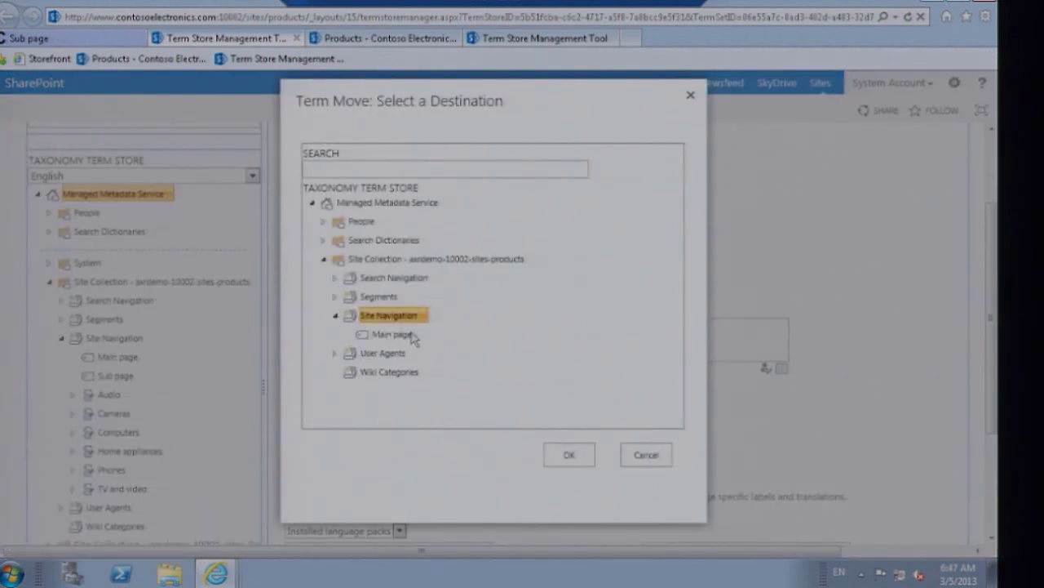
pyautogui.click(386, 337)
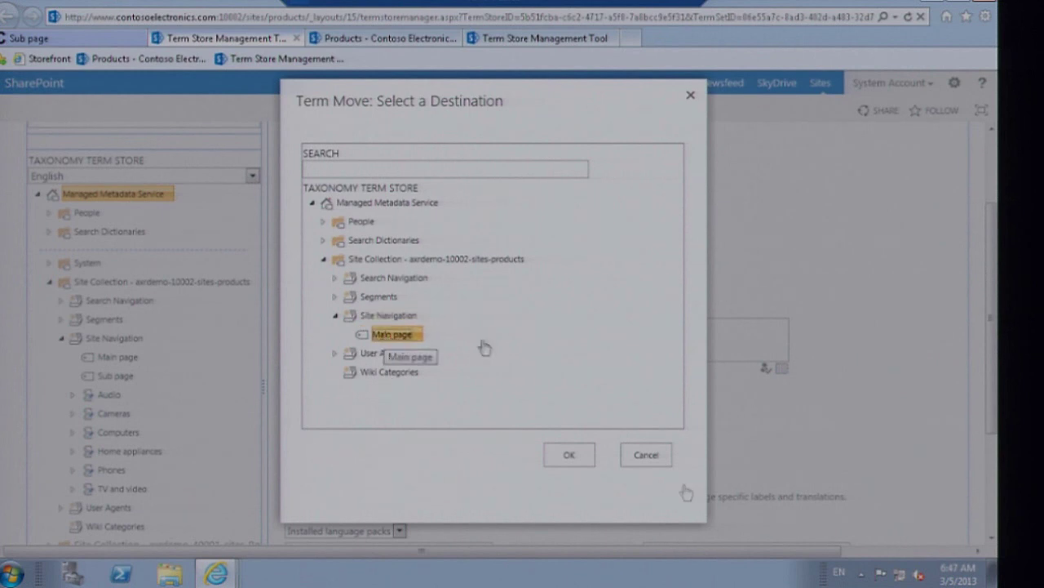
pyautogui.click(568, 455)
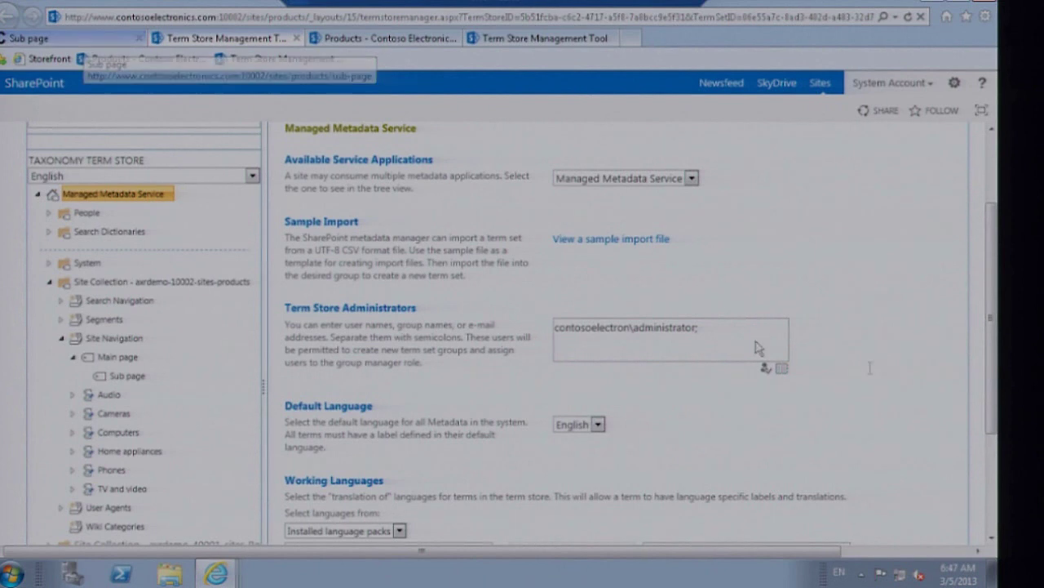
pyautogui.scroll(-3, 870, 376)
# Reload the site to confirm Sub page nests under Main page, go home, then switch to Word
pyautogui.click(90, 38)
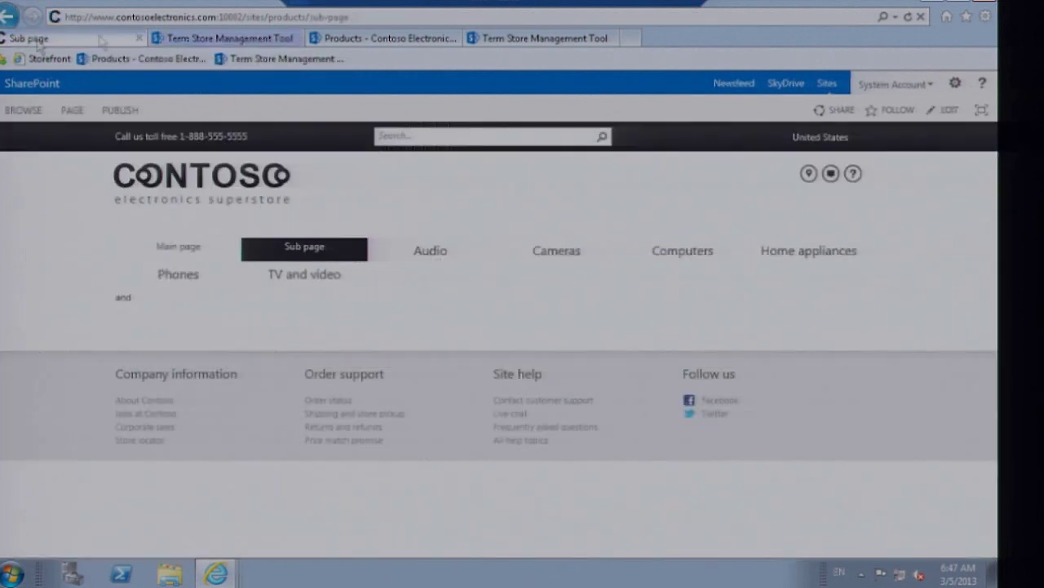
pyautogui.click(908, 17)
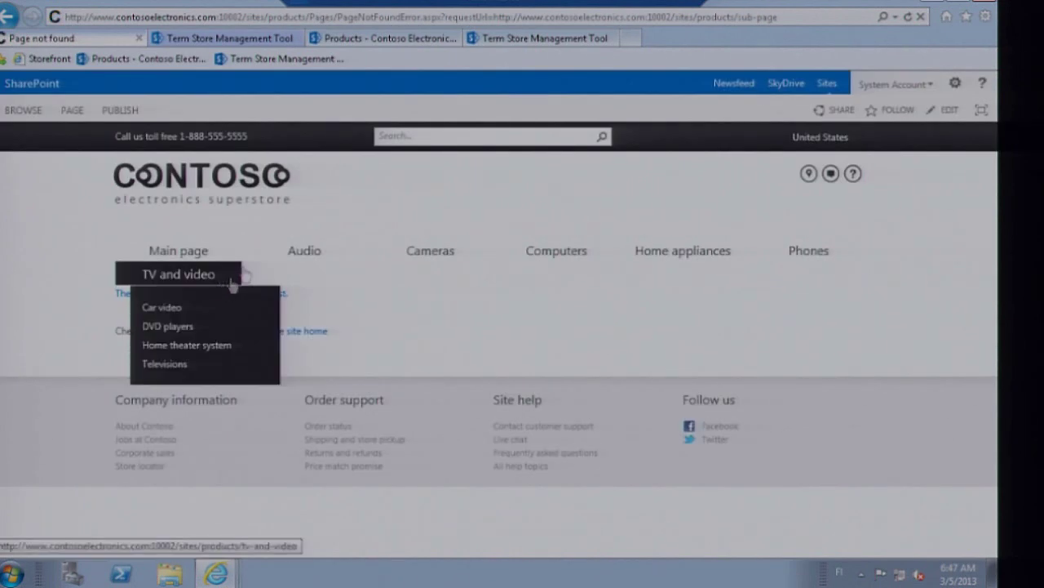
pyautogui.moveTo(148, 254)
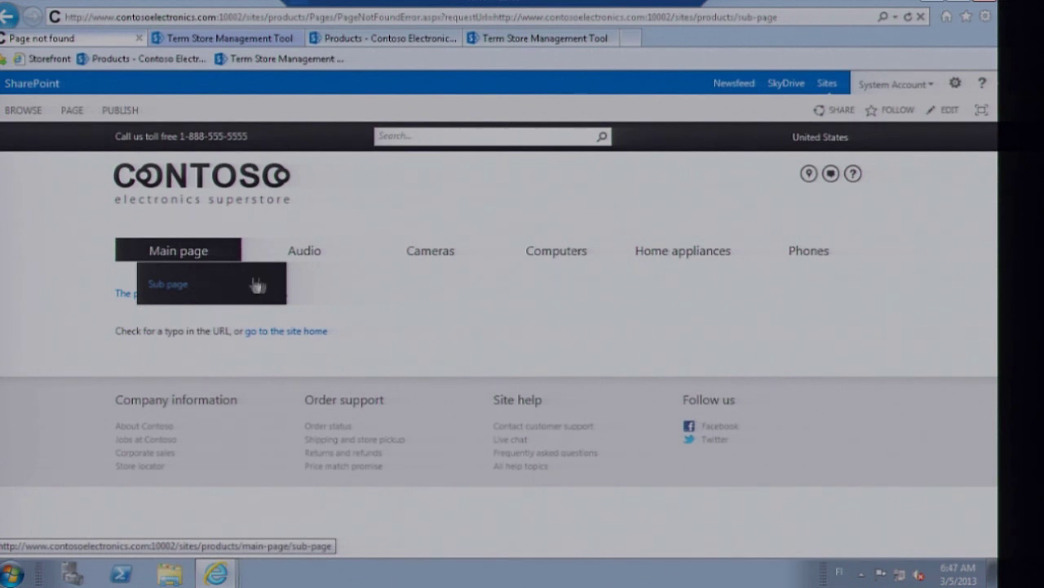
pyautogui.click(165, 188)
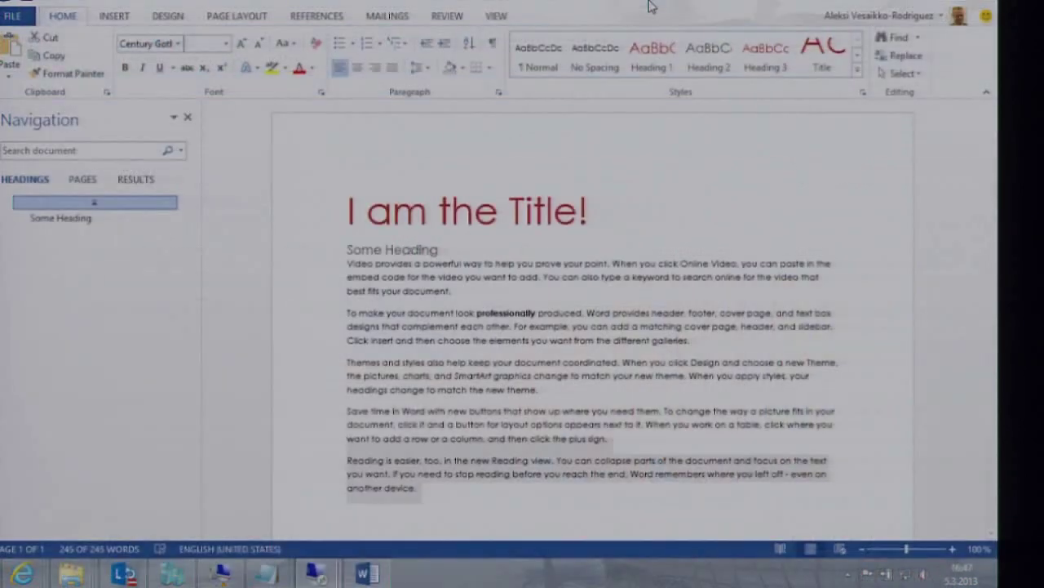
pyautogui.hotkey('ctrl', 'a')
pyautogui.click(776, 204)
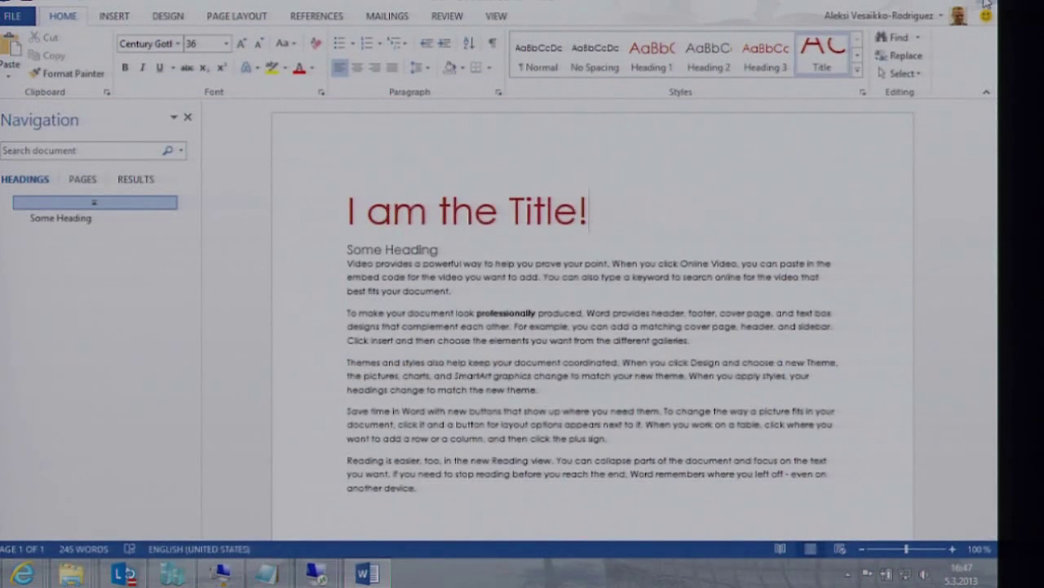